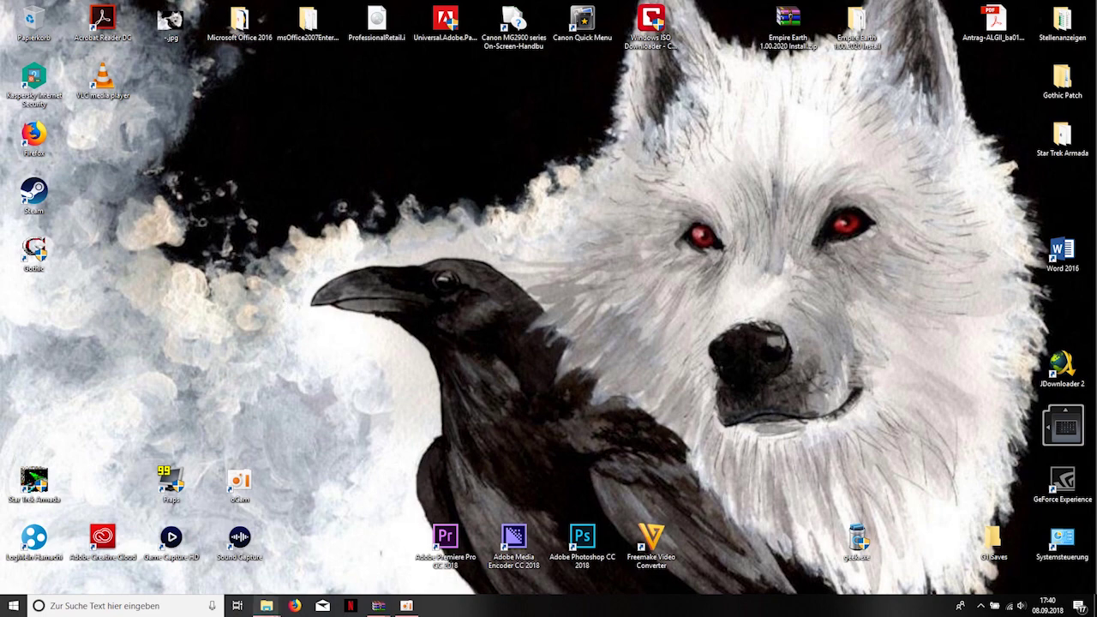
# Run Autorun.exe from the EEARTH DVD drive and start the Empire Earth installation
pyautogui.moveTo(267, 605)
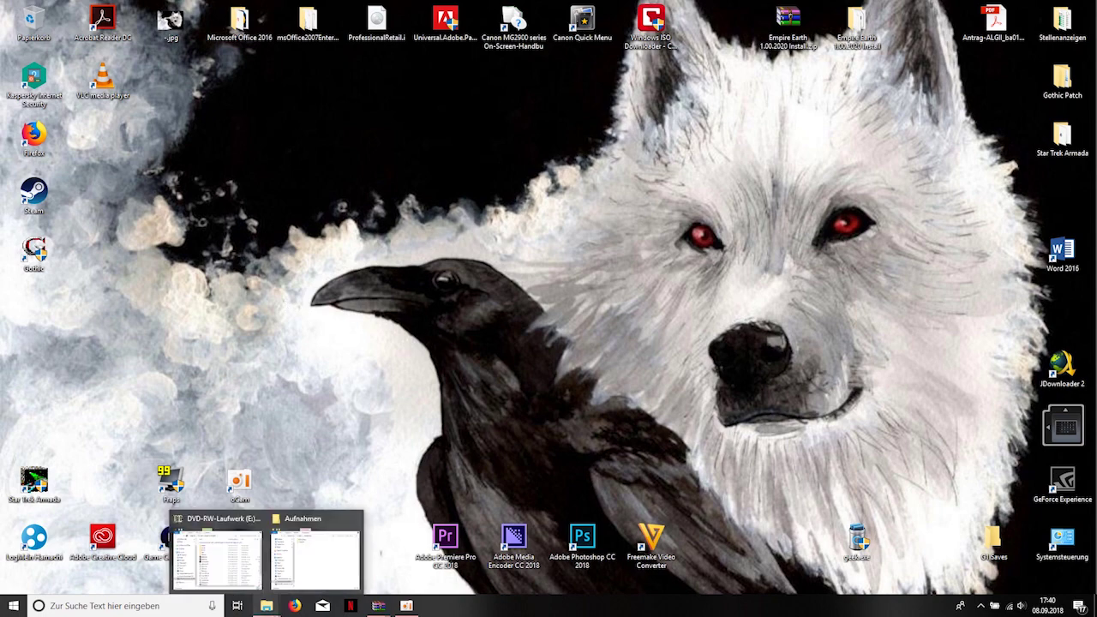
pyautogui.click(220, 561)
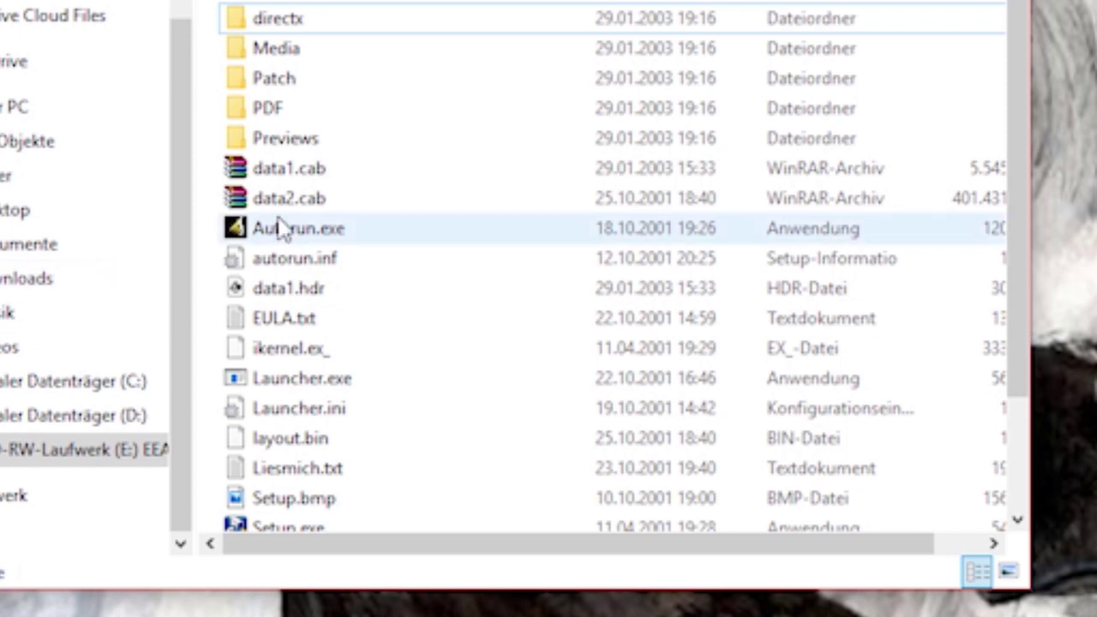
pyautogui.moveTo(313, 247)
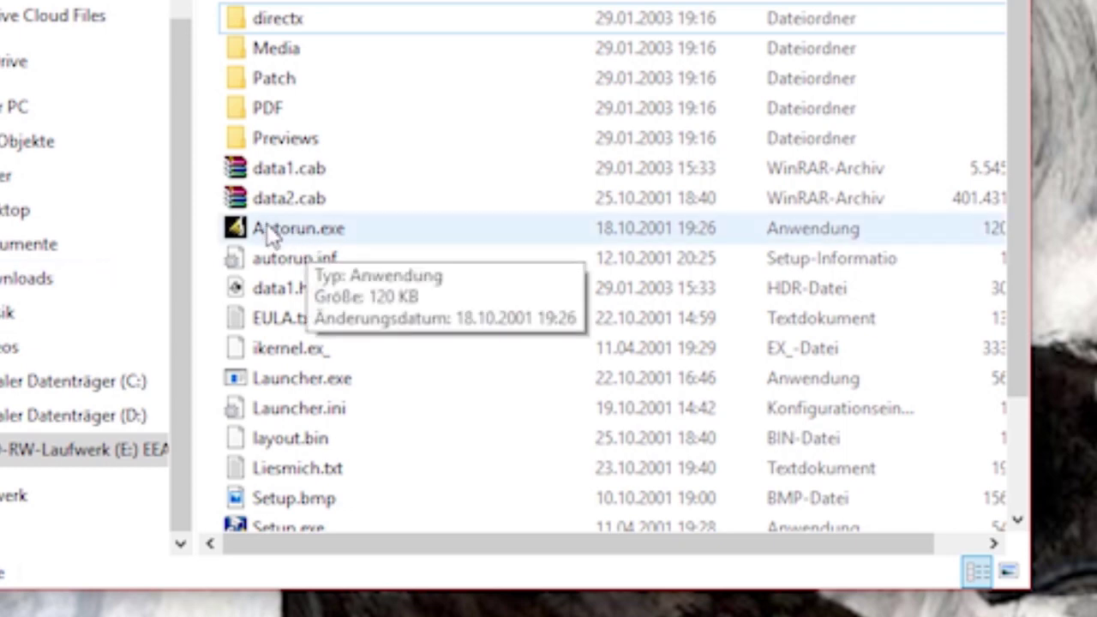
pyautogui.doubleClick(271, 238)
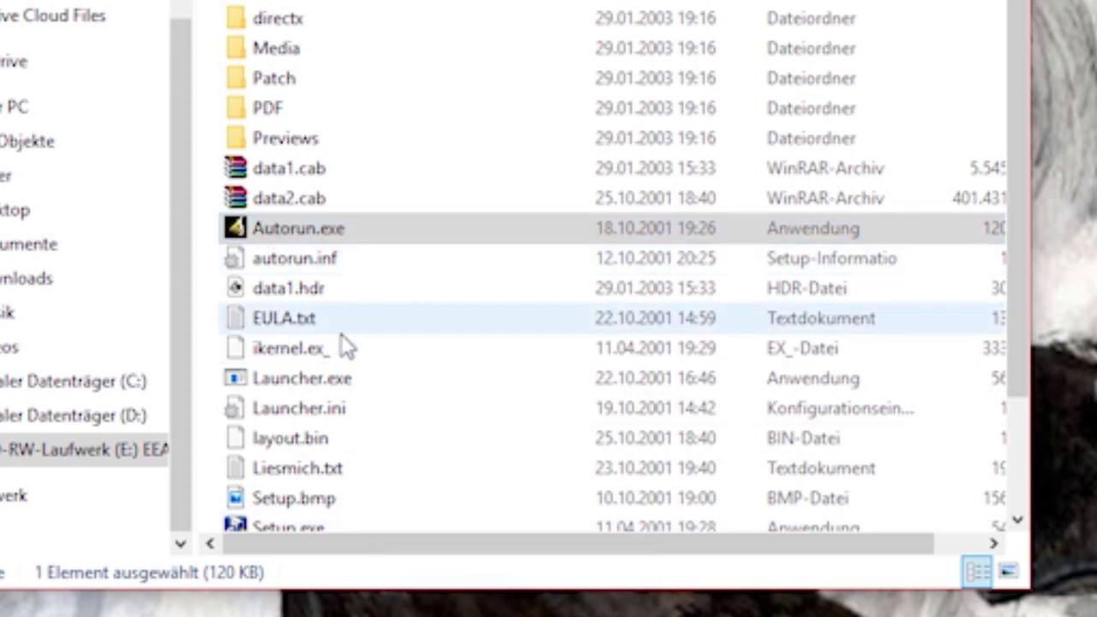
pyautogui.hotkey('alt', 'F4')
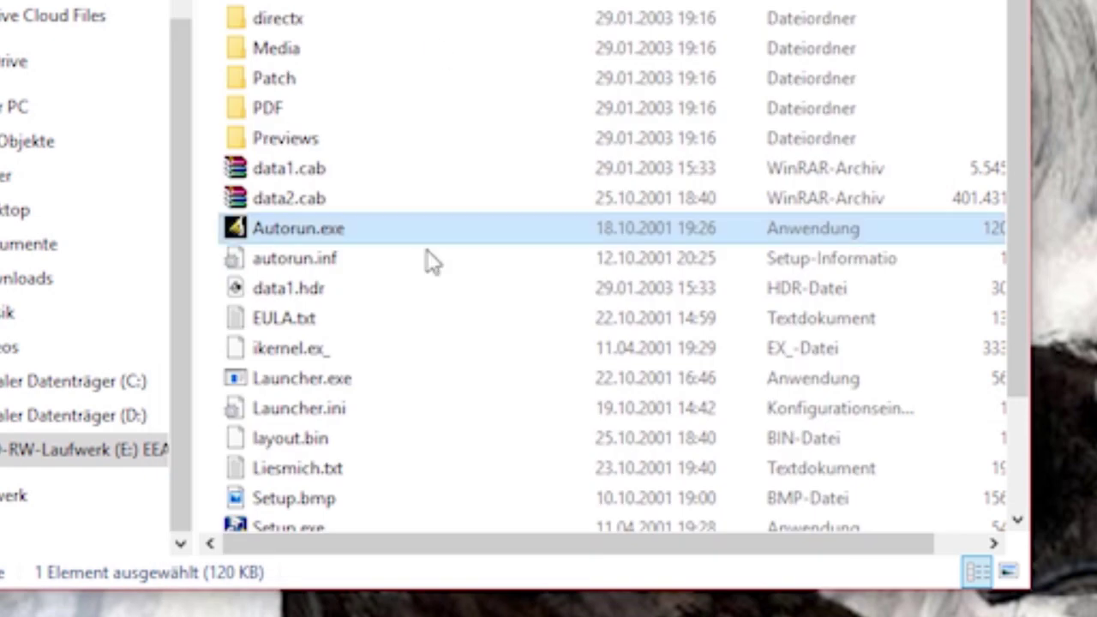
pyautogui.scroll(-2, 427, 250)
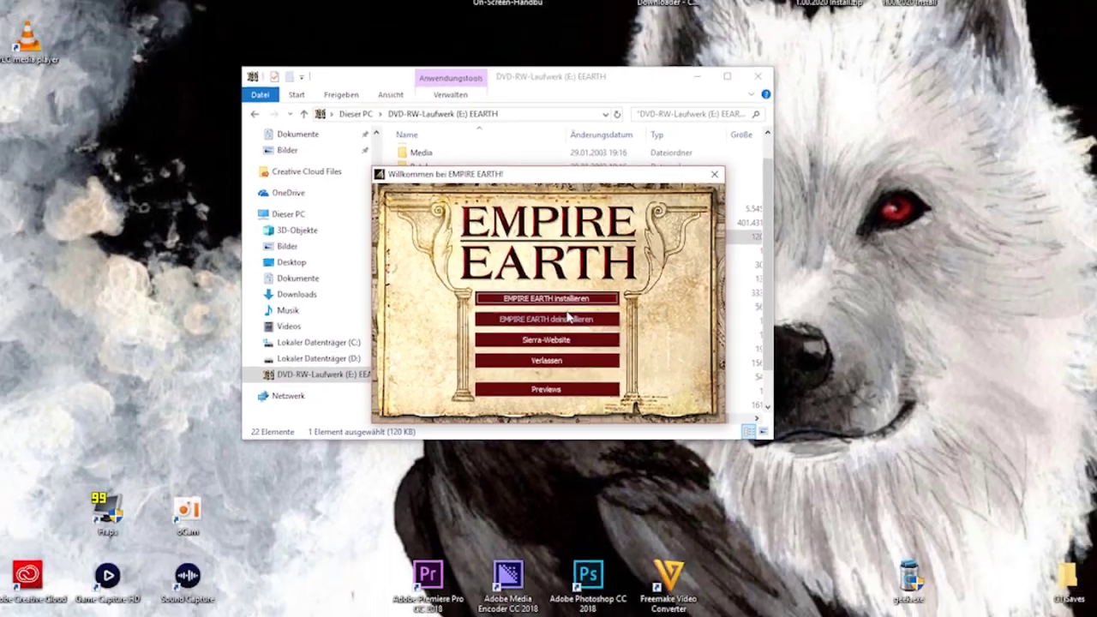
pyautogui.click(576, 298)
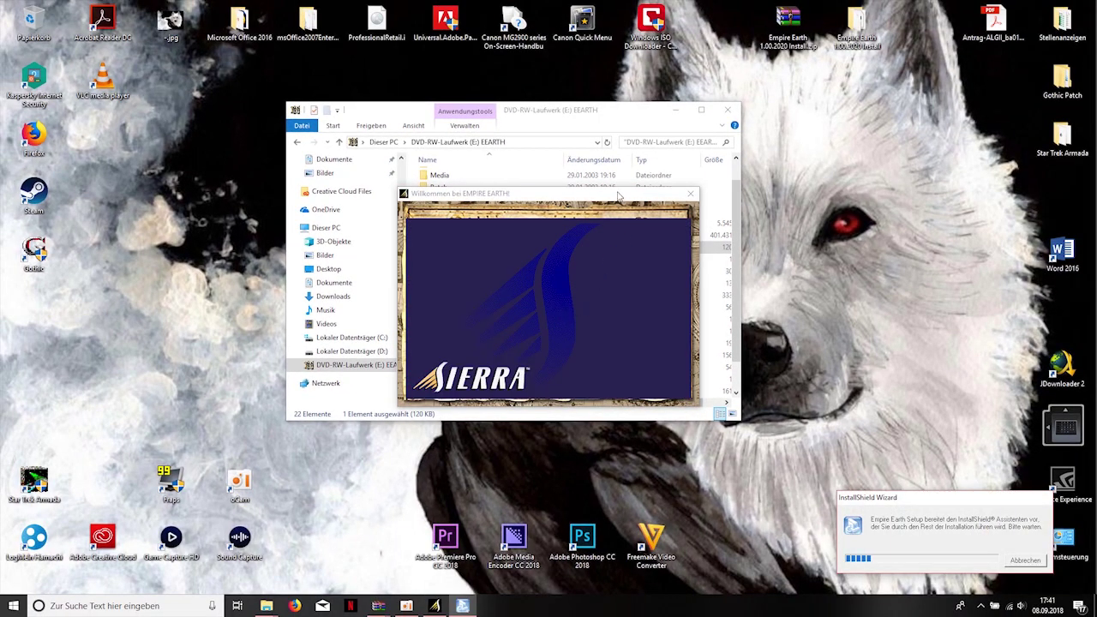
# Close the Empire Earth welcome window and minimize the DVD drive's folder window to clear the view of the installer
pyautogui.moveTo(618, 194); pyautogui.dragTo(657, 287)
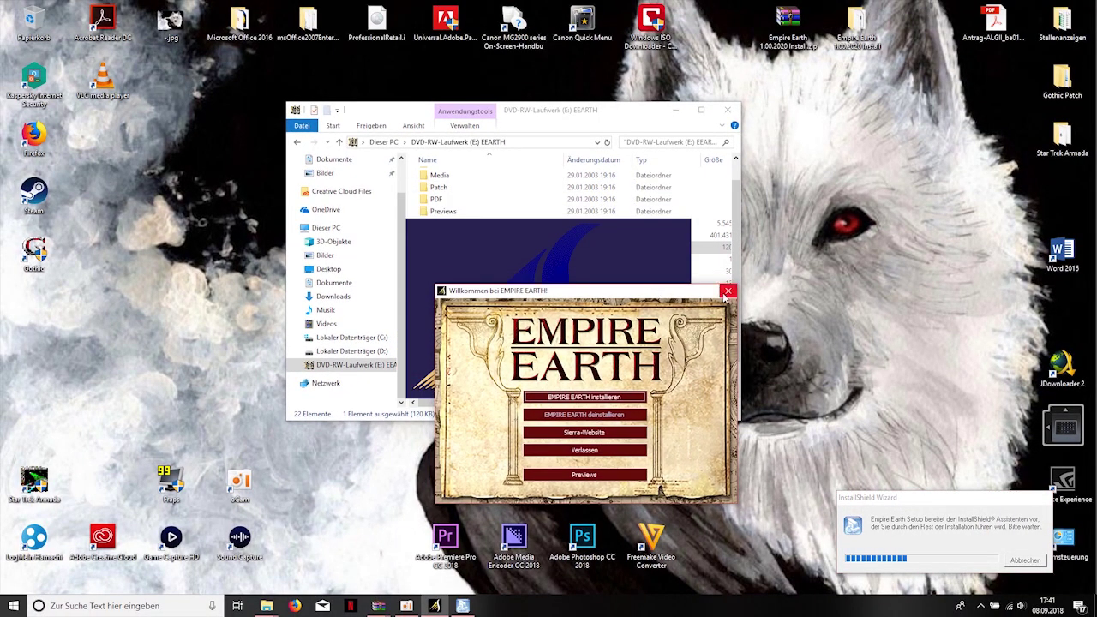
pyautogui.click(723, 292)
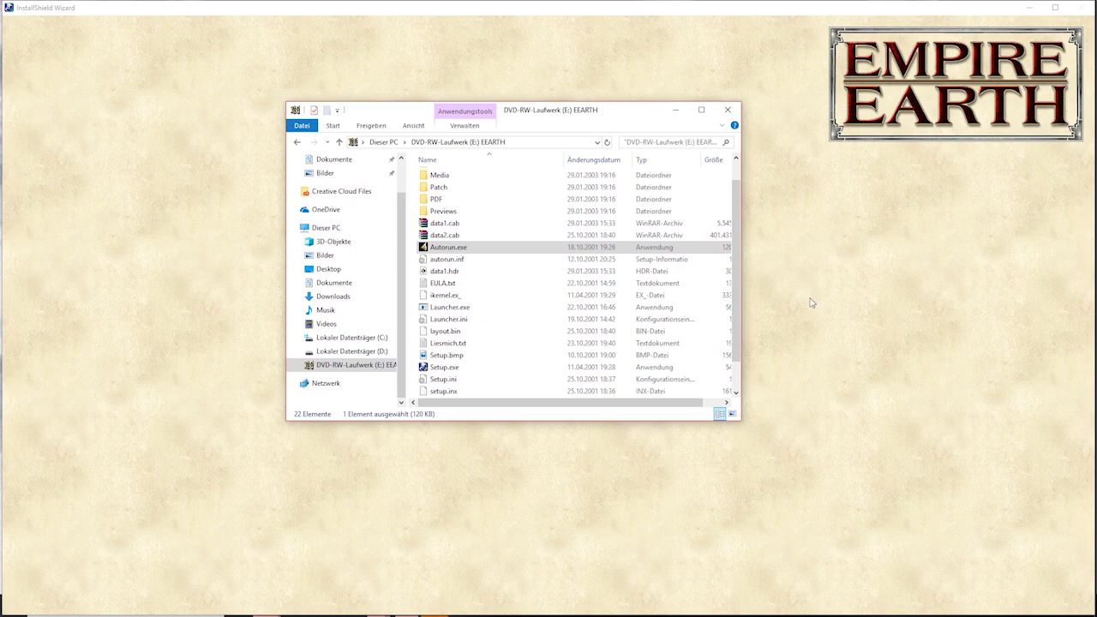
pyautogui.click(672, 111)
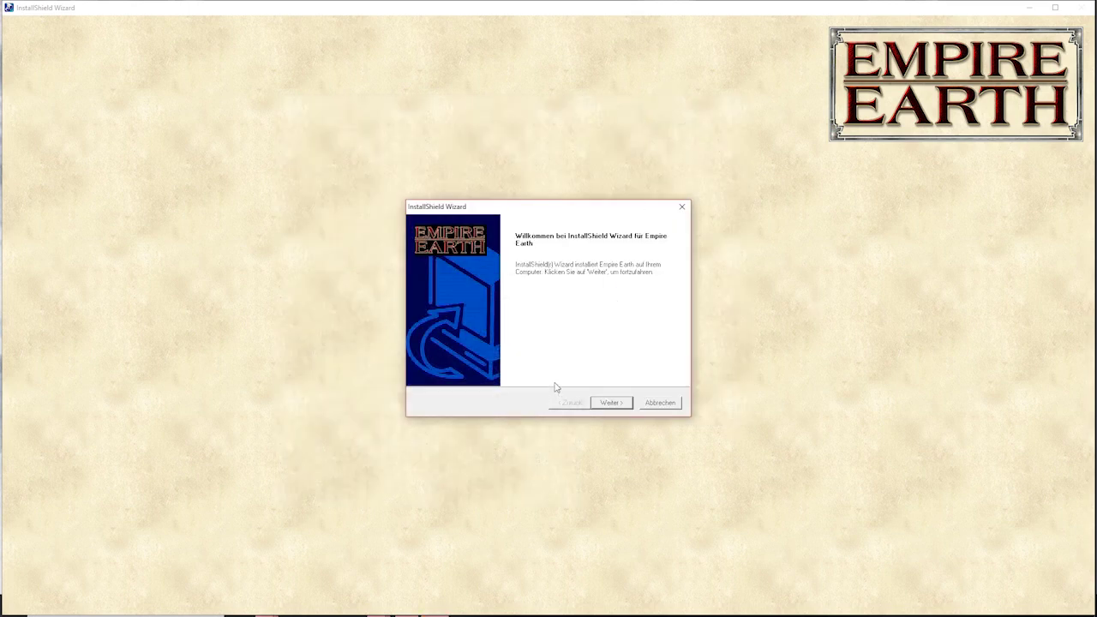
# Accept the installer's licence agreement and set the target folder to D:\Spiele\Empire Earth
pyautogui.click(617, 407)
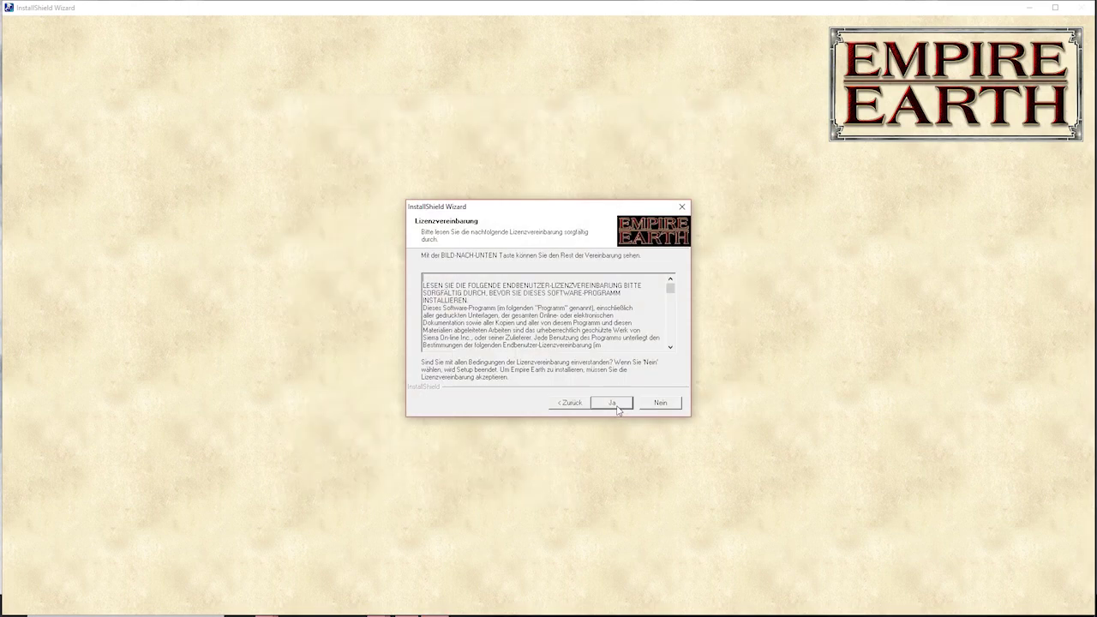
pyautogui.click(616, 407)
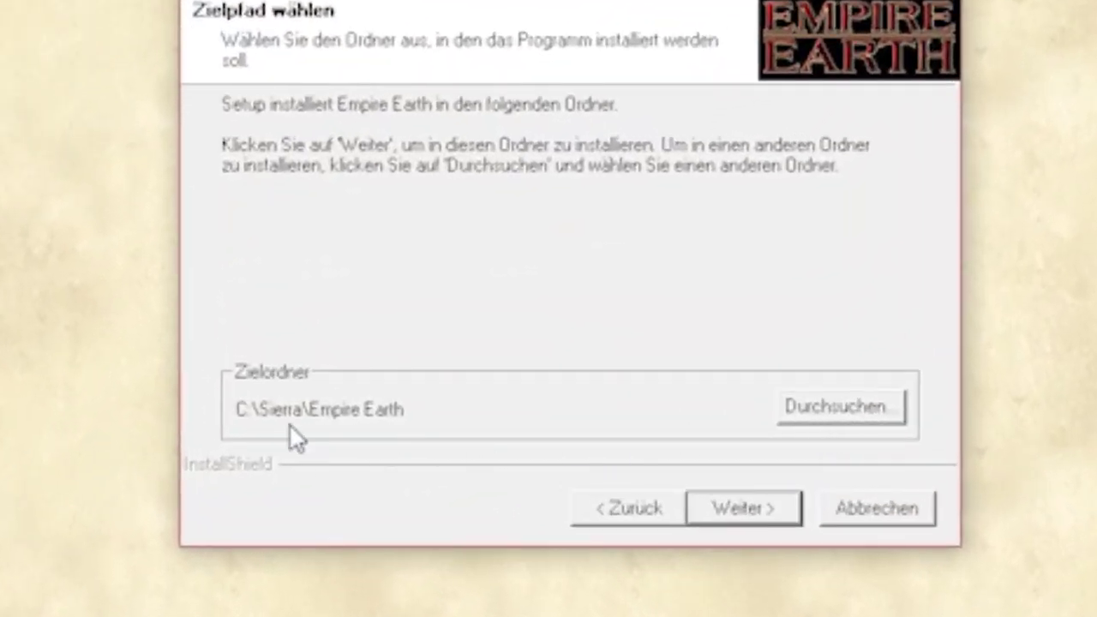
pyautogui.click(830, 410)
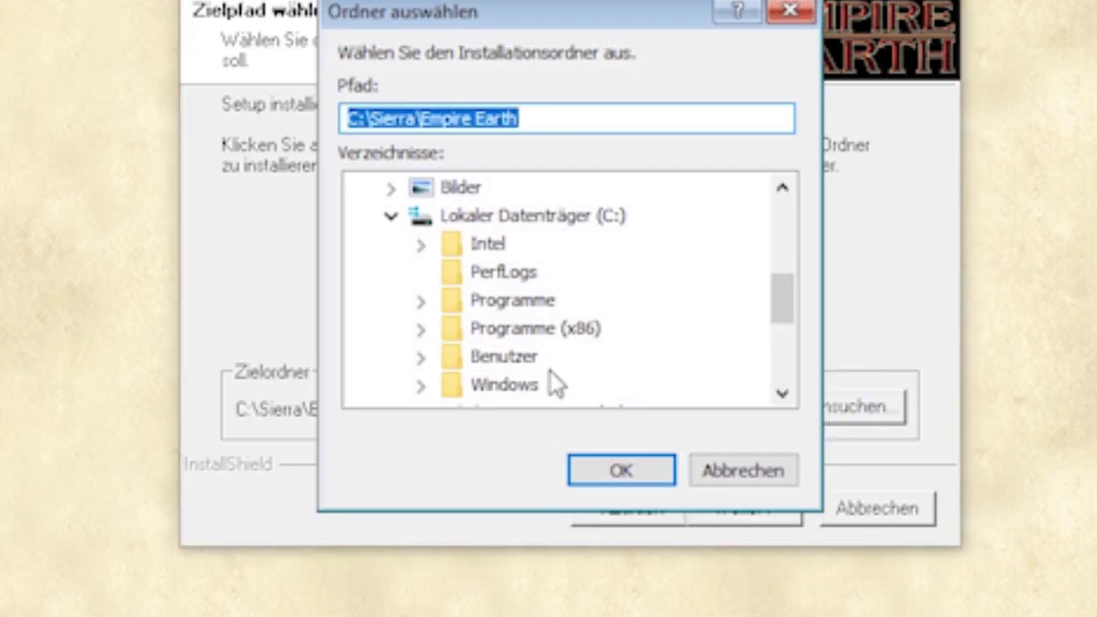
pyautogui.scroll(-1, 551, 385)
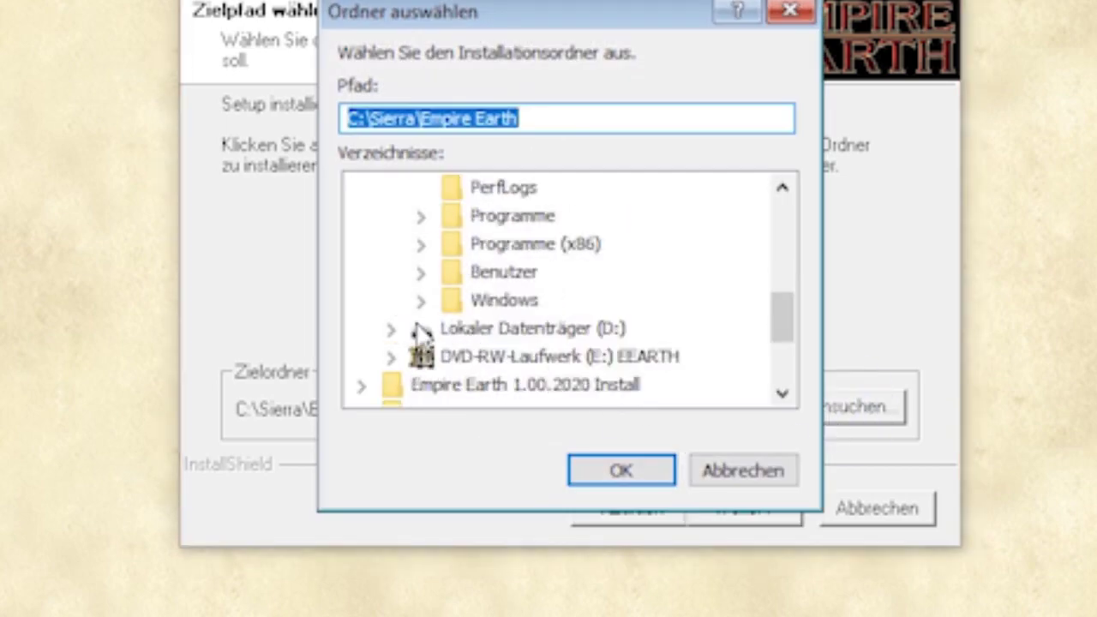
pyautogui.click(398, 330)
pyautogui.scroll(-1, 518, 318)
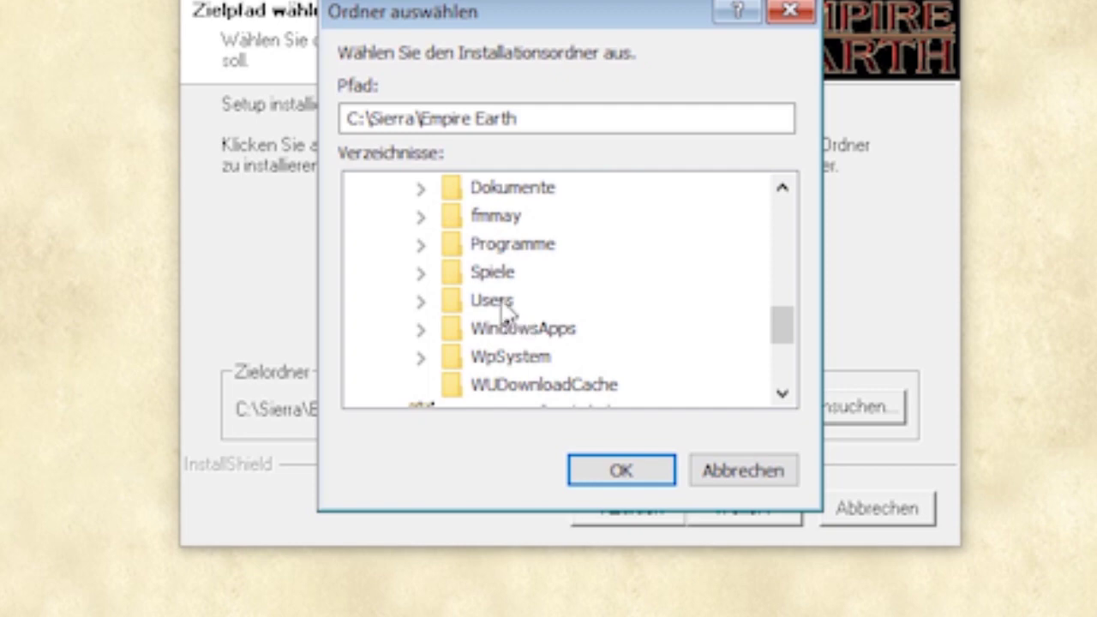
pyautogui.click(423, 275)
pyautogui.click(490, 297)
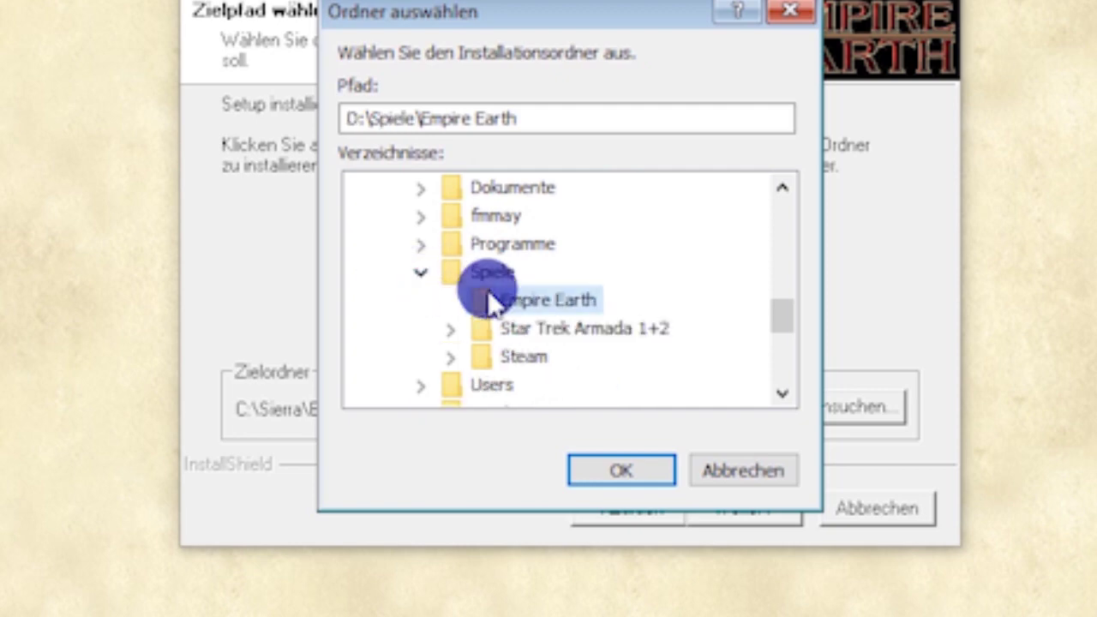
pyautogui.click(607, 473)
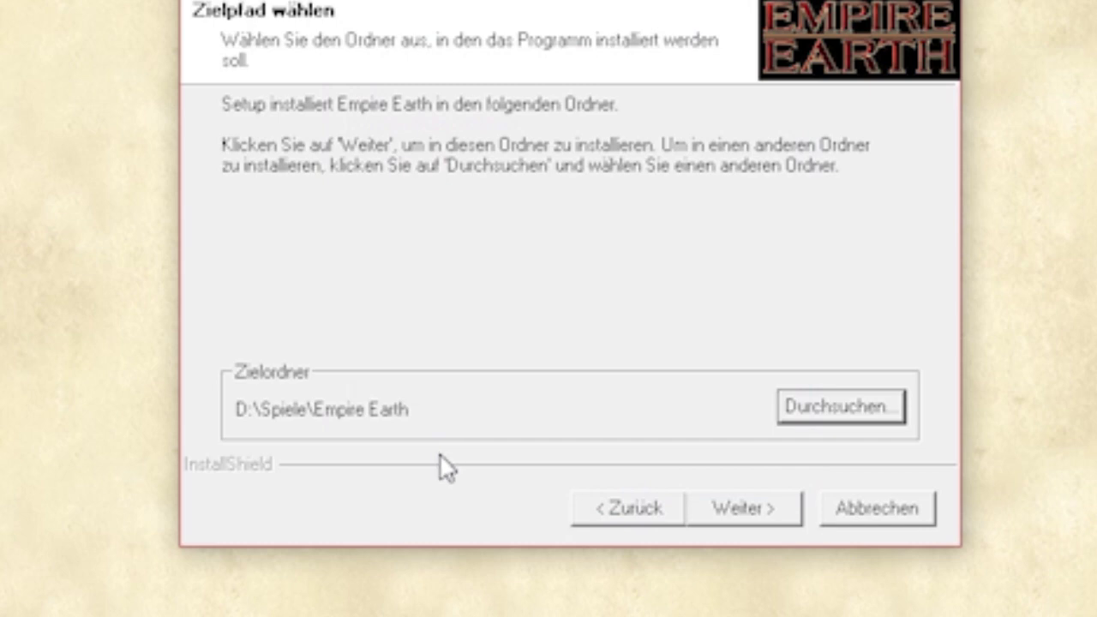
# Keep Sierra\Empire Earth as the program folder and start copying the game files
pyautogui.click(745, 513)
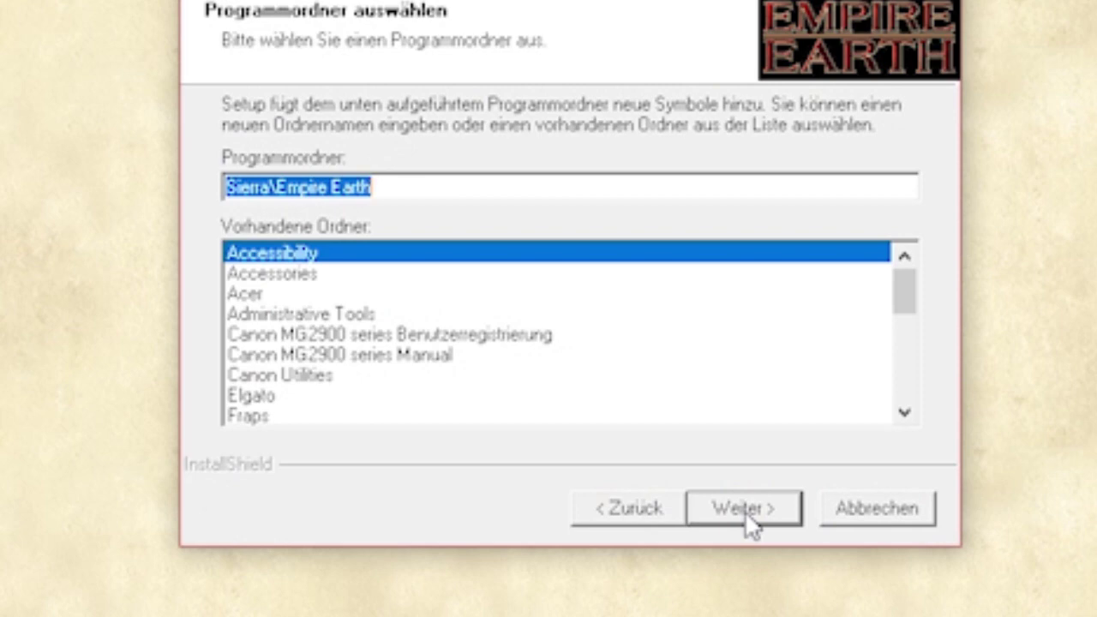
pyautogui.click(745, 515)
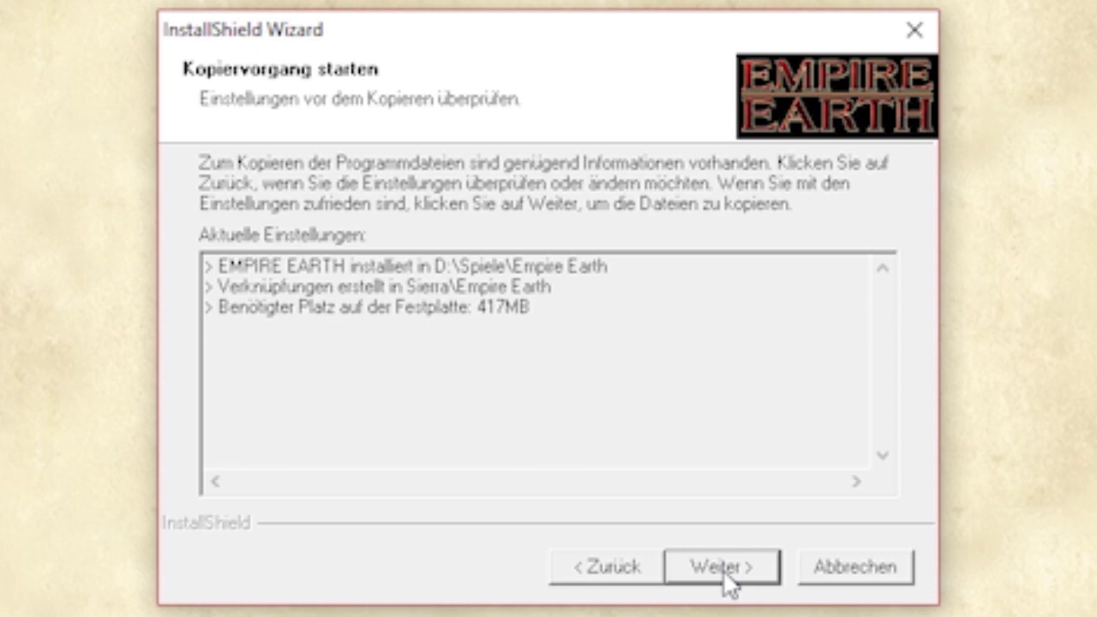
pyautogui.click(722, 567)
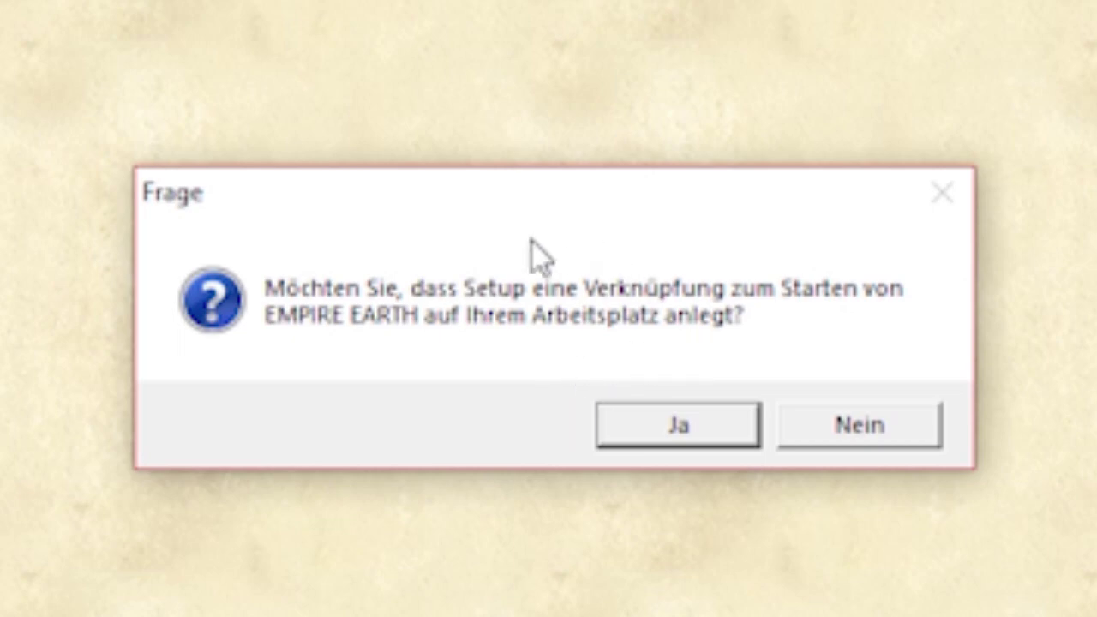
# Agree to the desktop shortcut and deselect both showing the readme and installing DirectX 8.0a
pyautogui.click(617, 444)
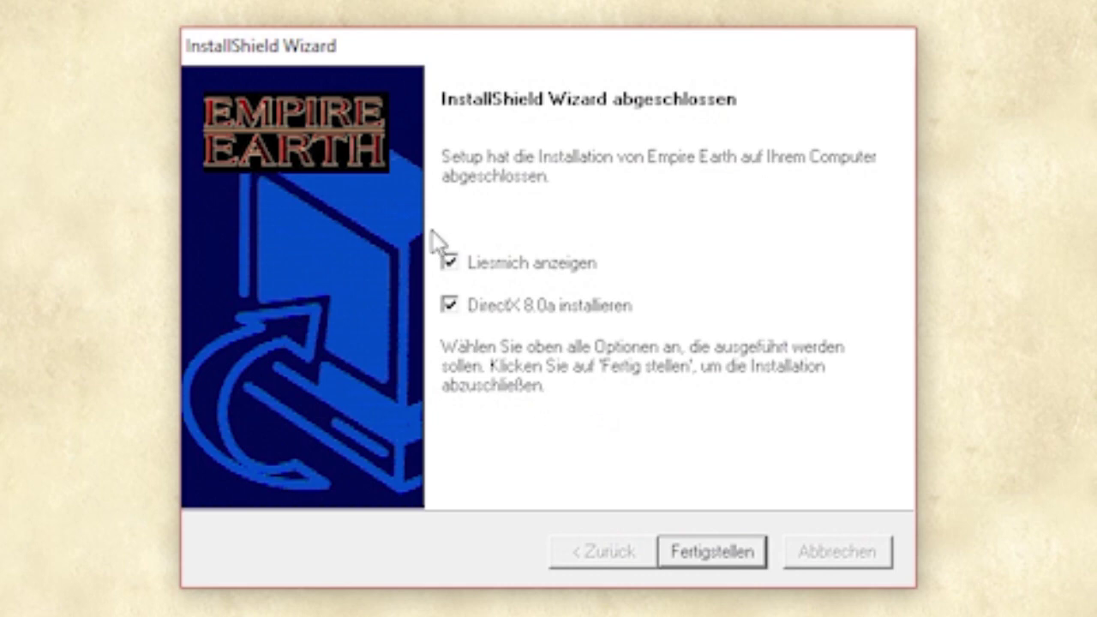
pyautogui.click(452, 265)
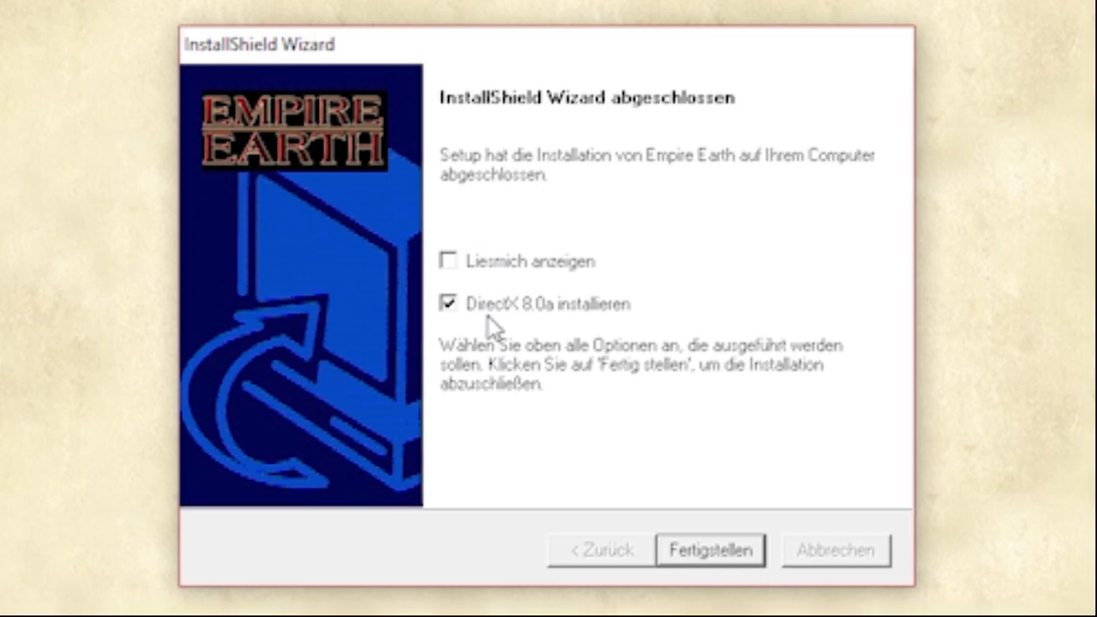
pyautogui.click(480, 314)
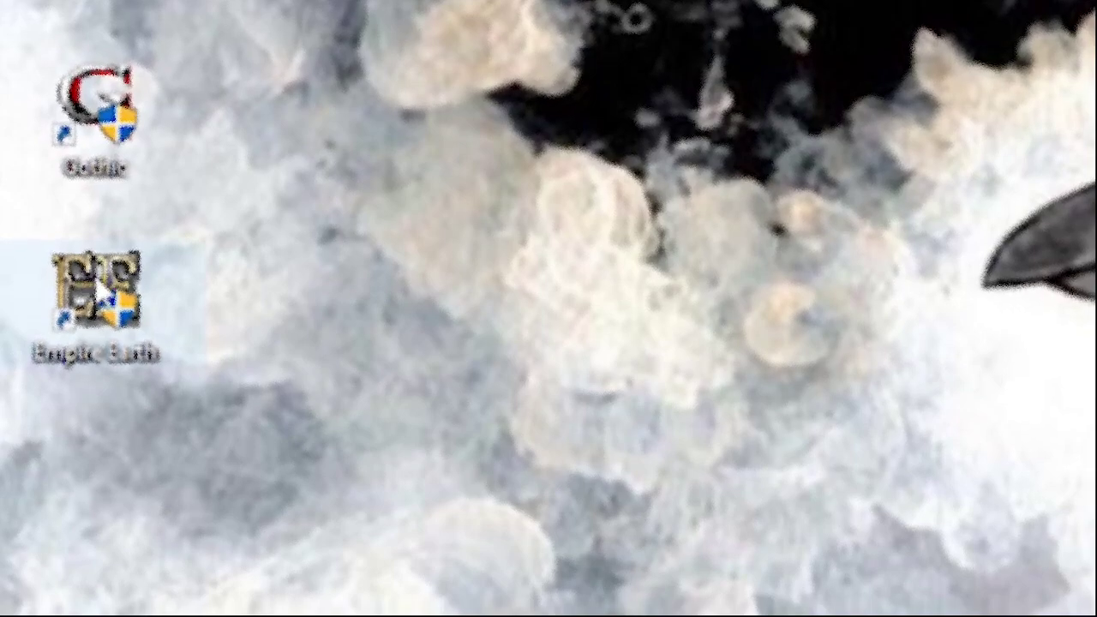
# Confirm the Empire Earth desktop shortcut's compatibility settings with Windows 7 mode and running as administrator enabled
pyautogui.rightClick(90, 289)
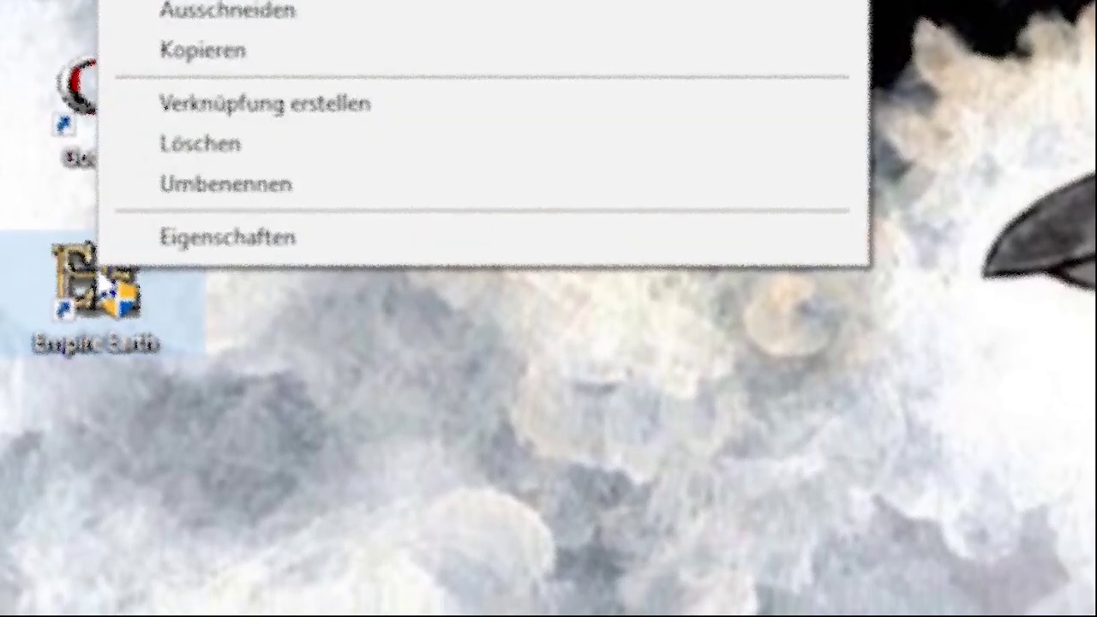
pyautogui.click(176, 238)
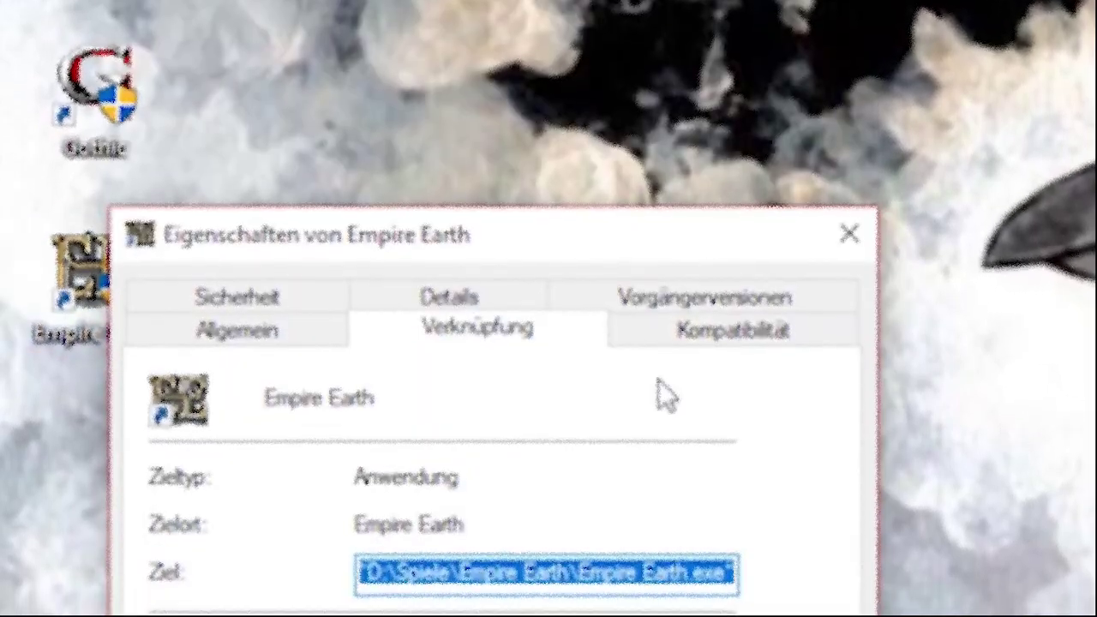
pyautogui.click(754, 335)
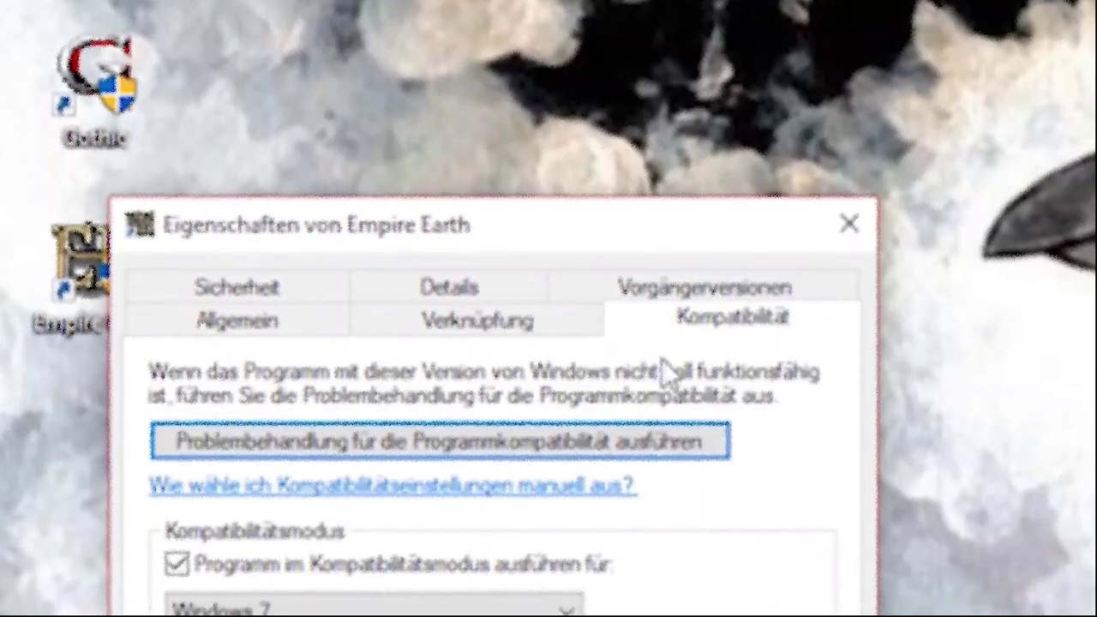
pyautogui.moveTo(523, 234); pyautogui.dragTo(696, 0)
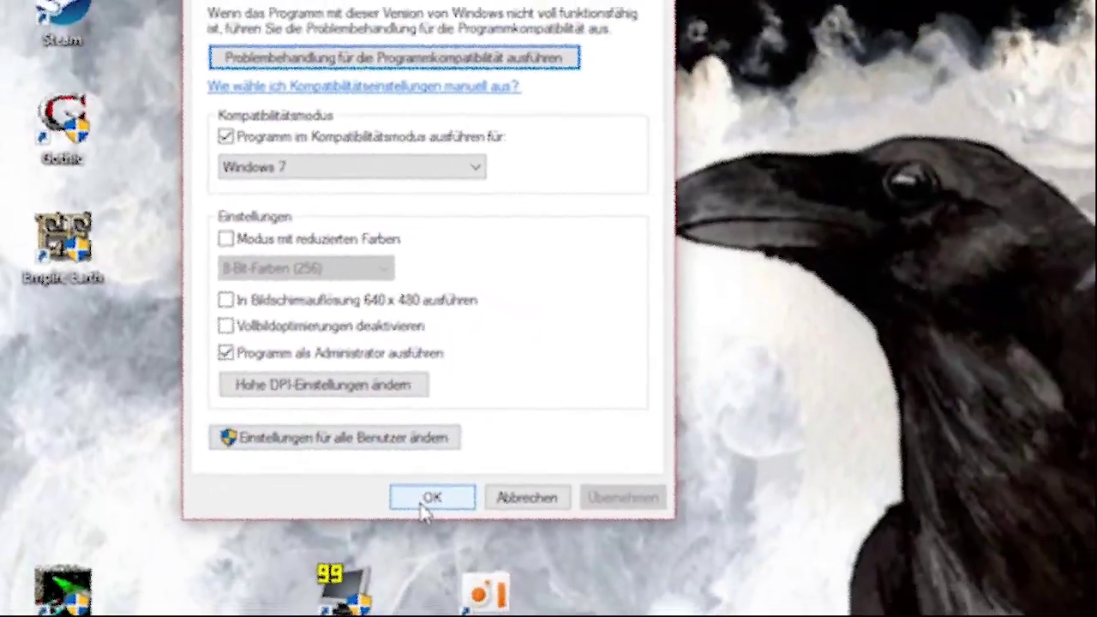
pyautogui.click(546, 535)
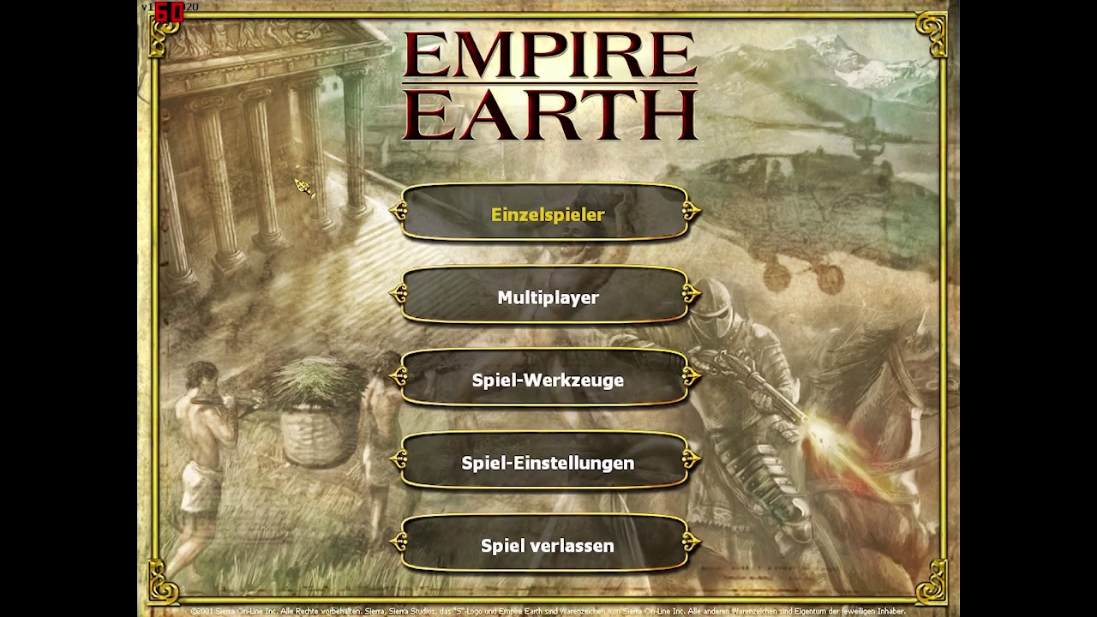
# Set the game's 3D acceleration to Direct3D Hardware TnL and apply the graphics settings
pyautogui.click(516, 474)
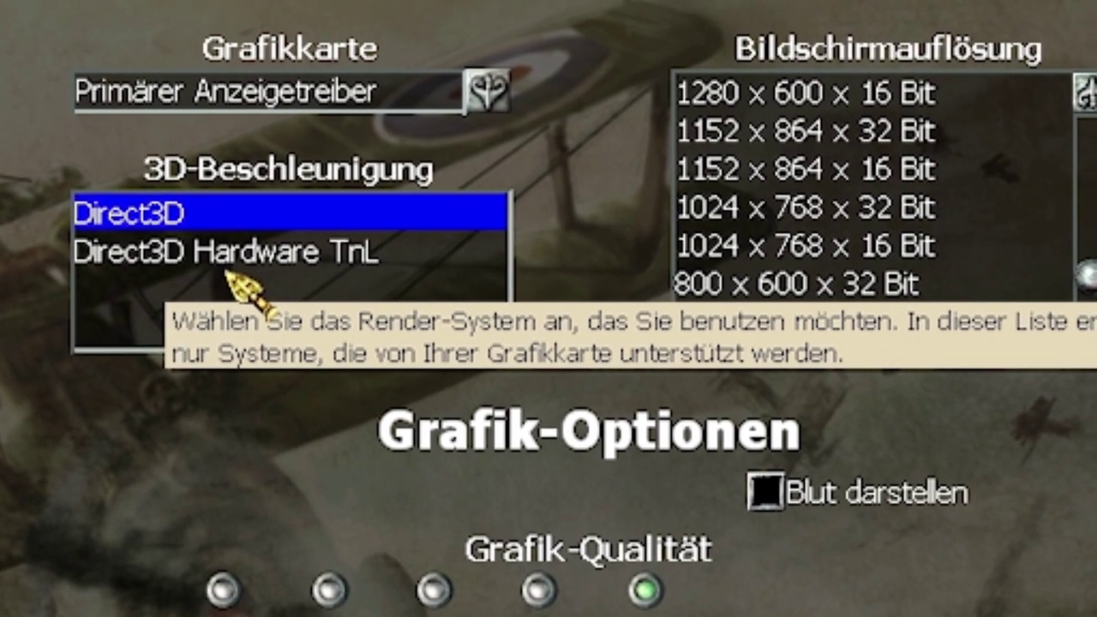
pyautogui.click(188, 255)
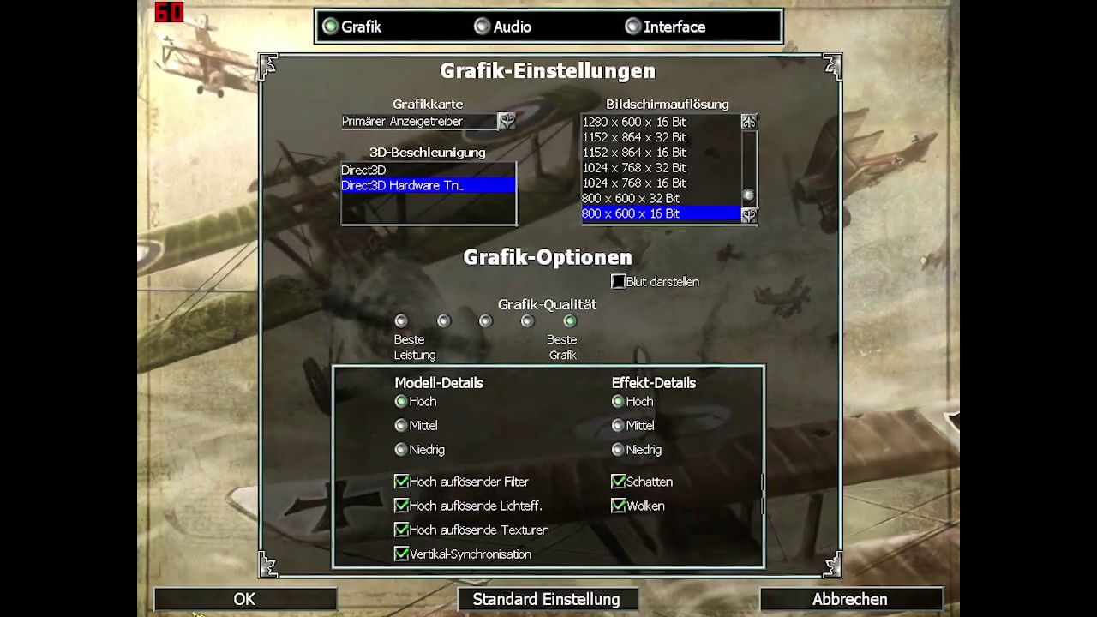
pyautogui.click(205, 605)
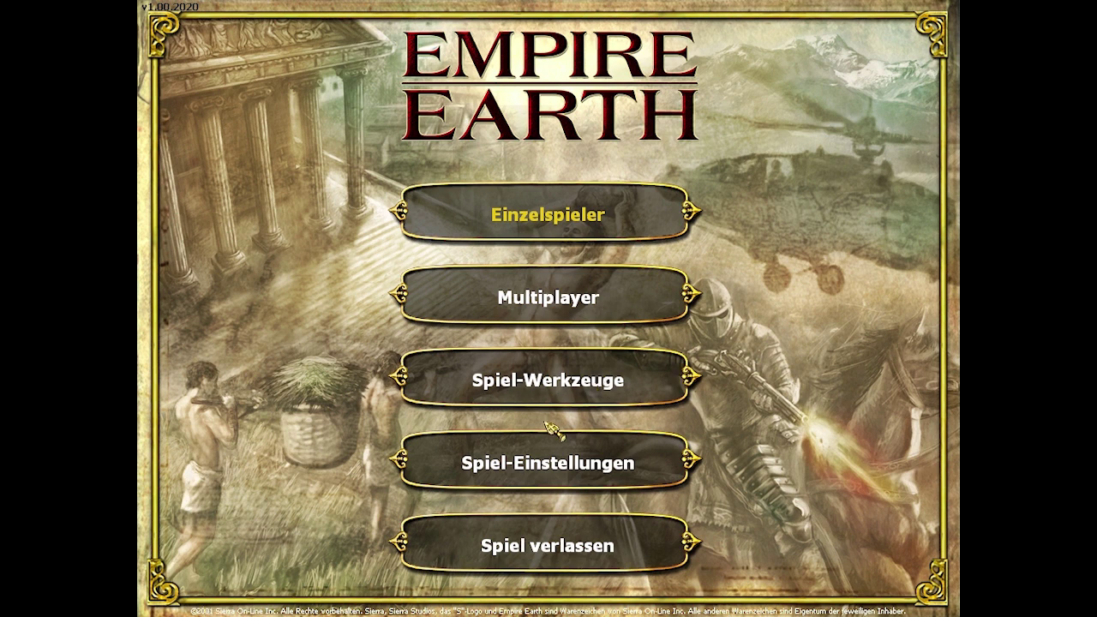
# Set the game's screen resolution to 1920 x 1080 x 32 Bit and apply the graphics settings
pyautogui.click(519, 470)
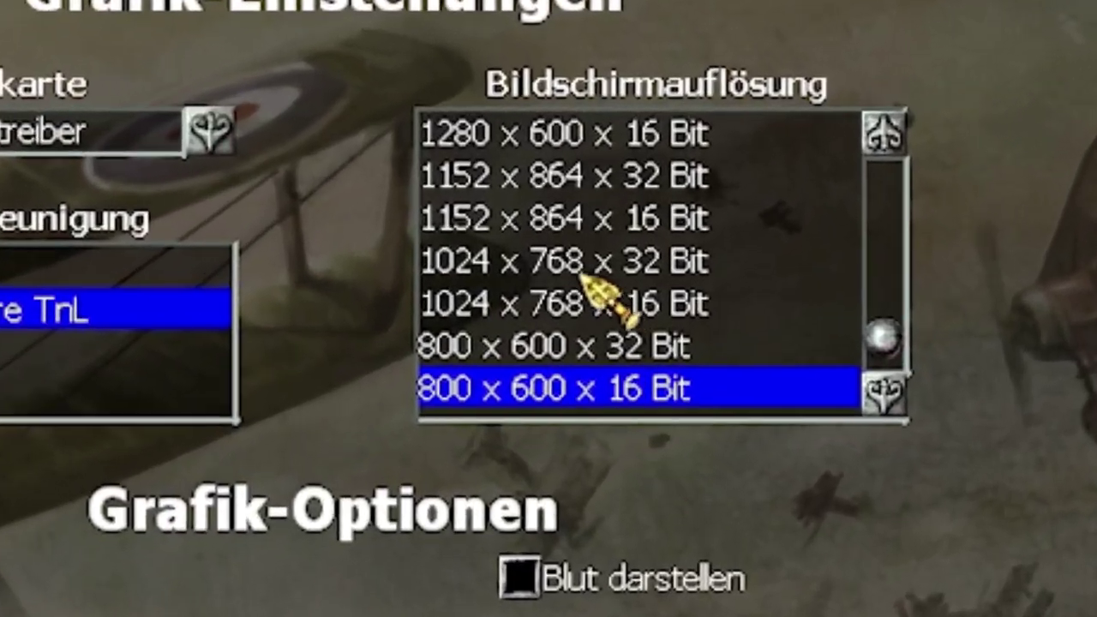
pyautogui.scroll(8, 614, 241)
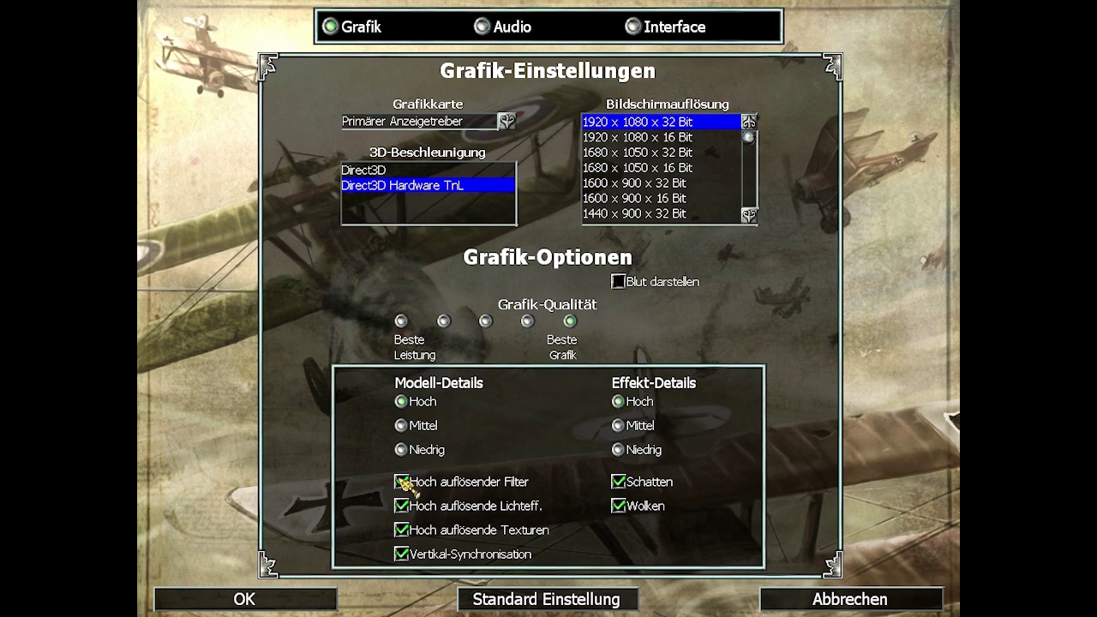
pyautogui.click(246, 599)
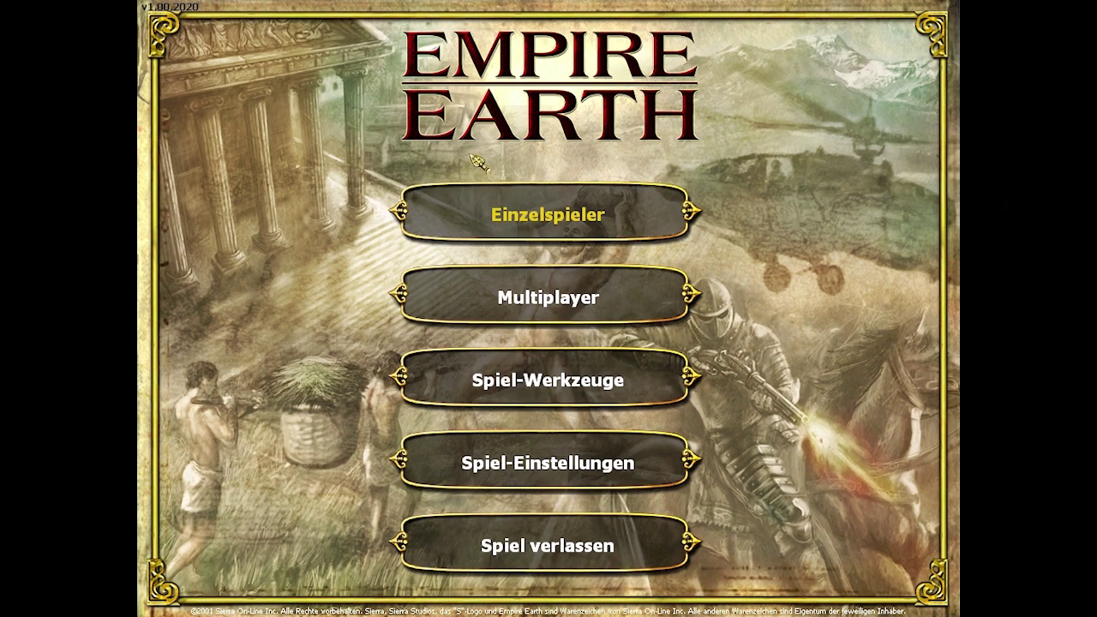
# Start a single-player random map game (Zufallskarte) with the default game options
pyautogui.click(548, 218)
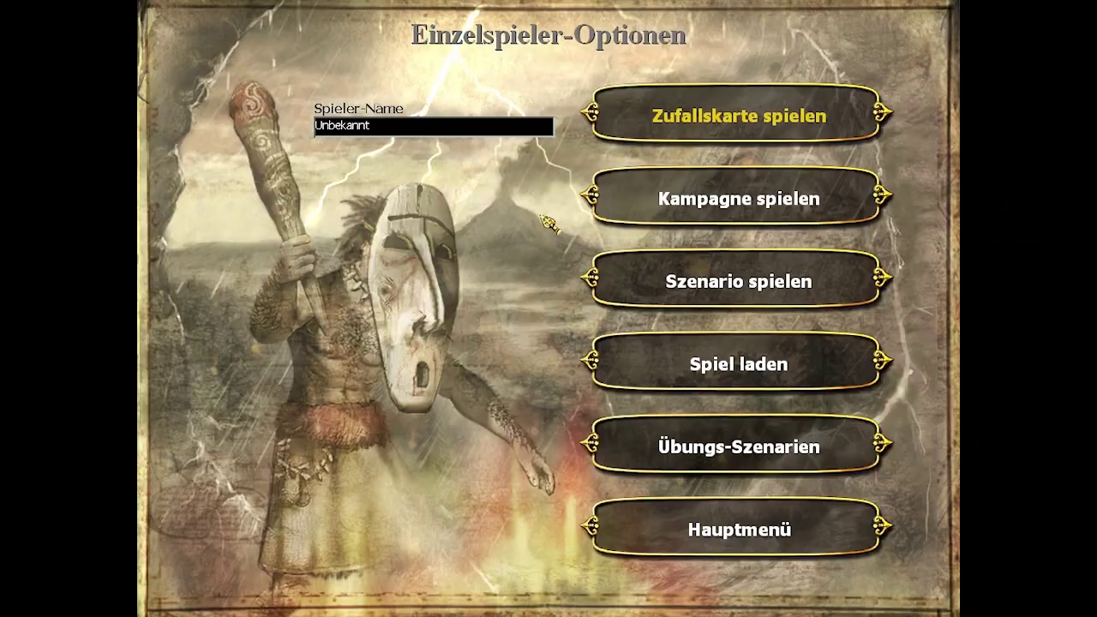
pyautogui.click(720, 113)
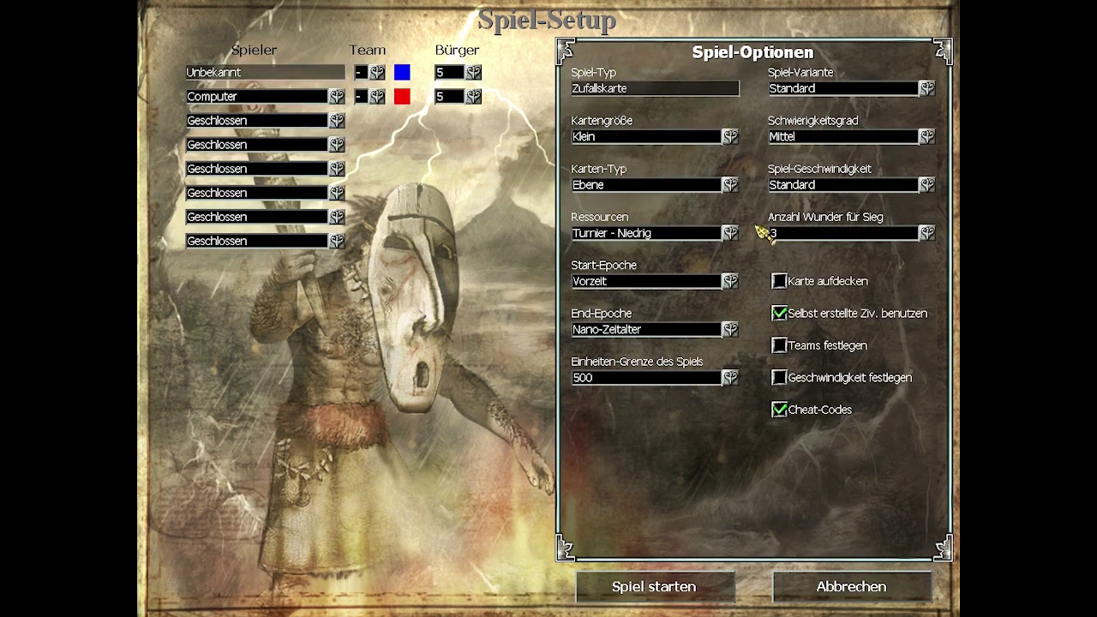
pyautogui.click(670, 591)
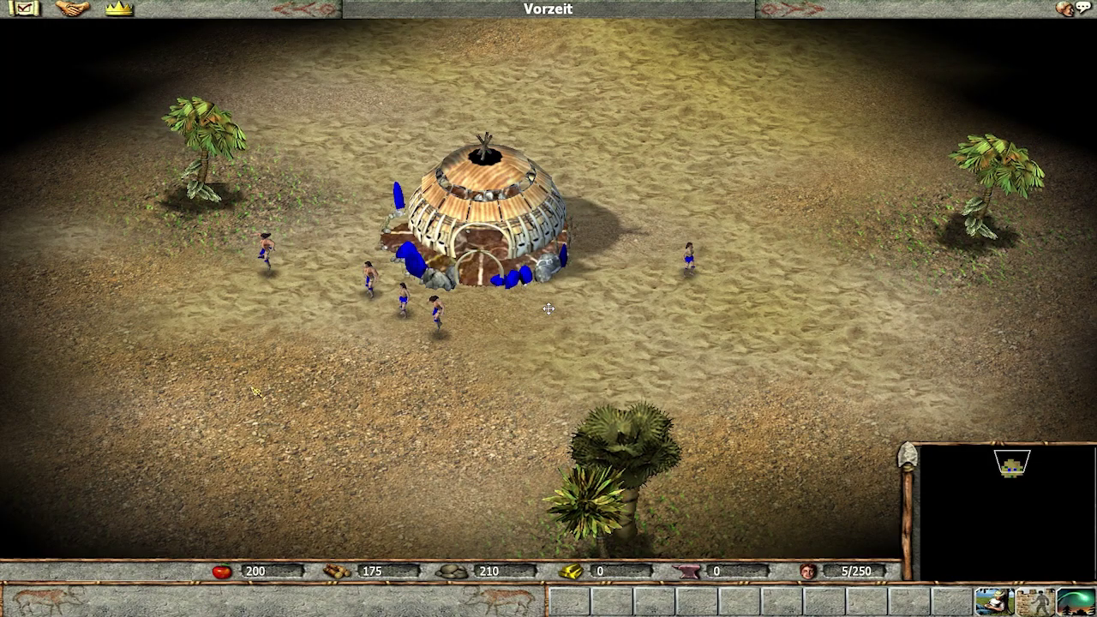
# Select all five citizens around the domed main building and send them west toward the unexplored ground
pyautogui.moveTo(245, 122); pyautogui.dragTo(894, 343)
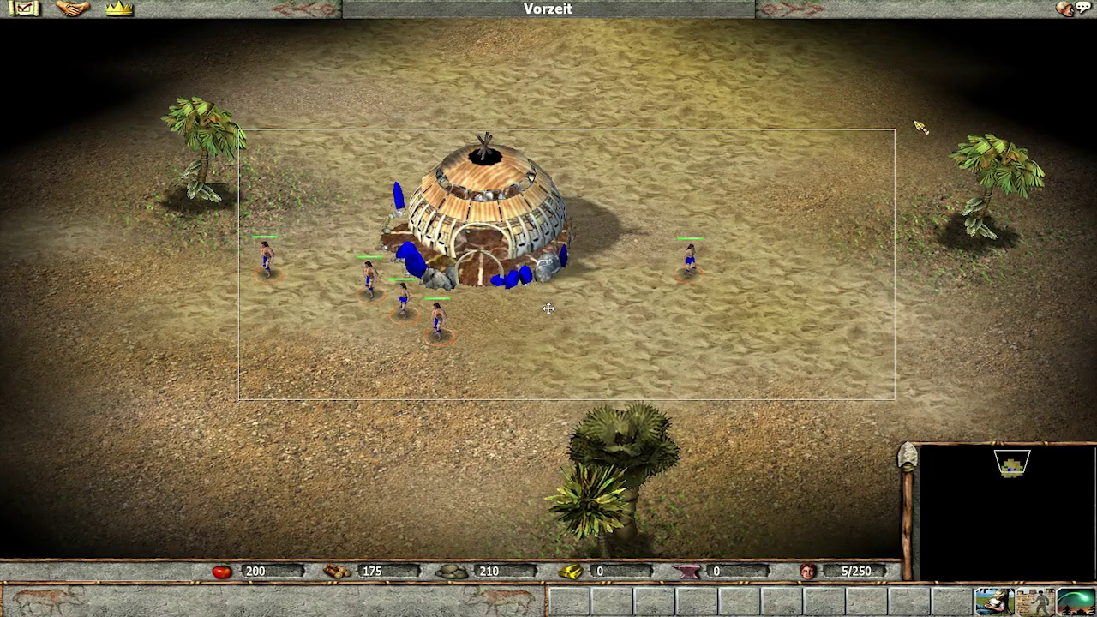
pyautogui.press('Down')
pyautogui.press('Left')
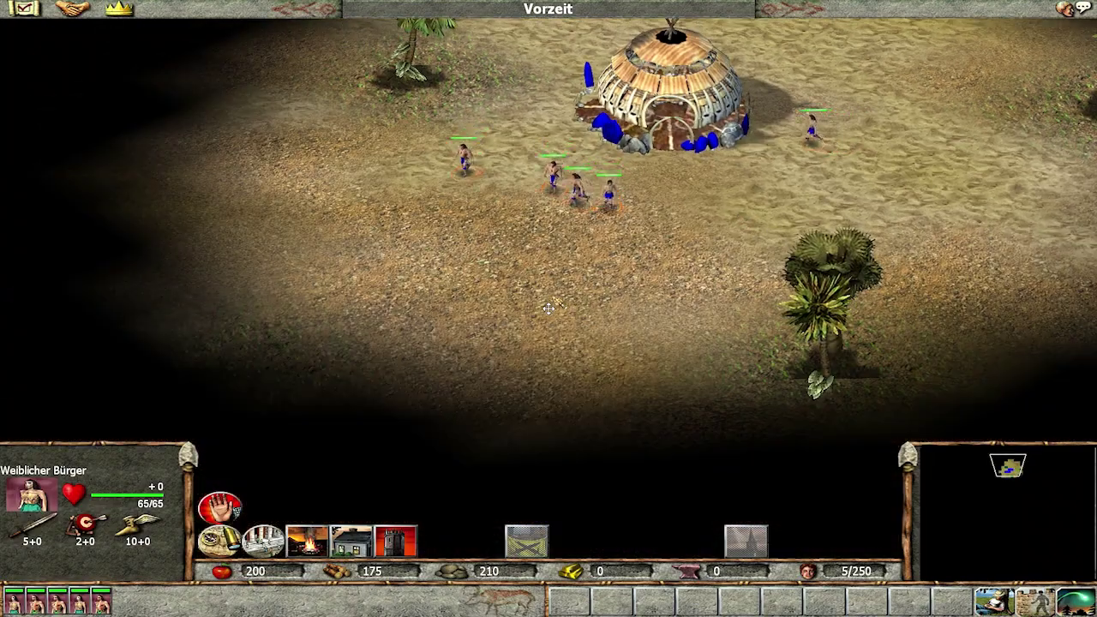
pyautogui.rightClick(343, 210)
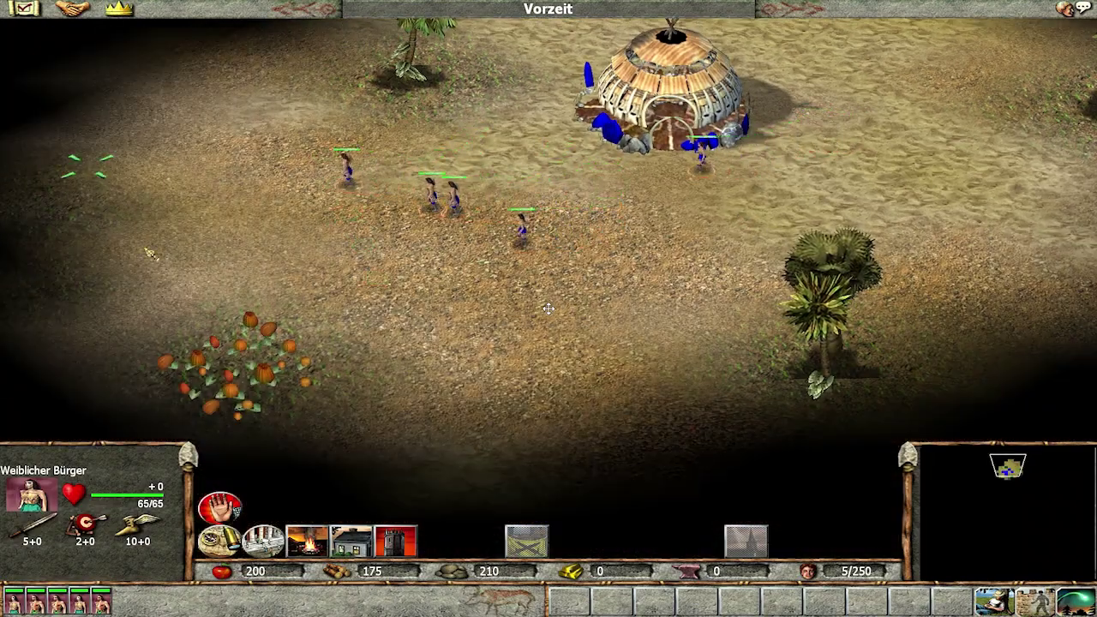
# Send the five citizens back southeast to the open ground between the pumpkin patch and the gold deposit
pyautogui.press('Left')
pyautogui.press('Down')
pyautogui.press('Left')
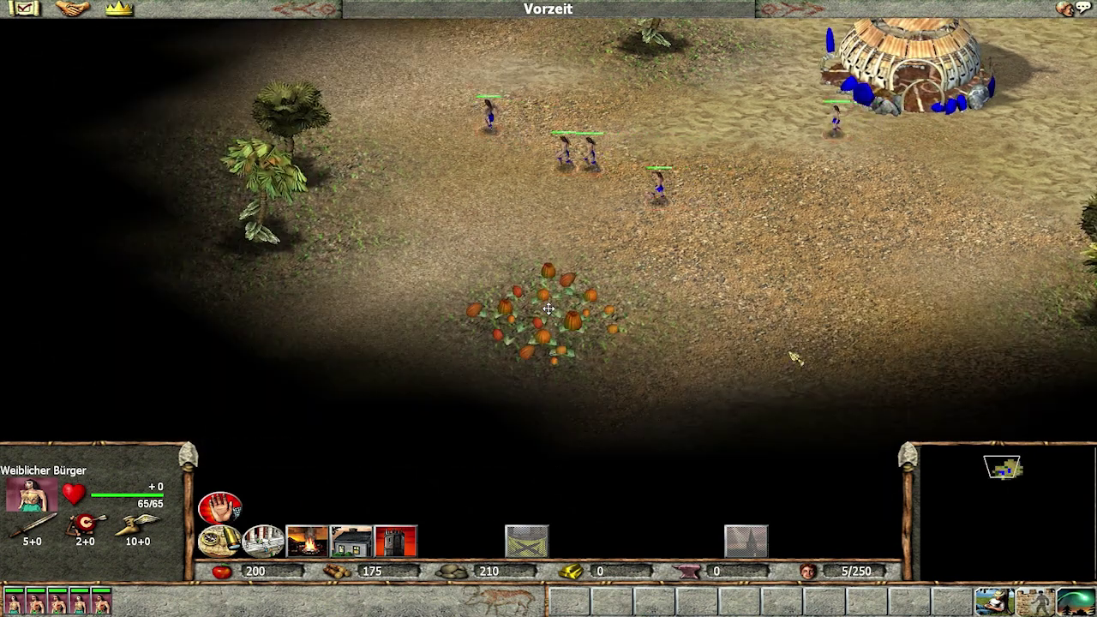
pyautogui.rightClick(853, 360)
pyautogui.press('Right')
pyautogui.press('Right')
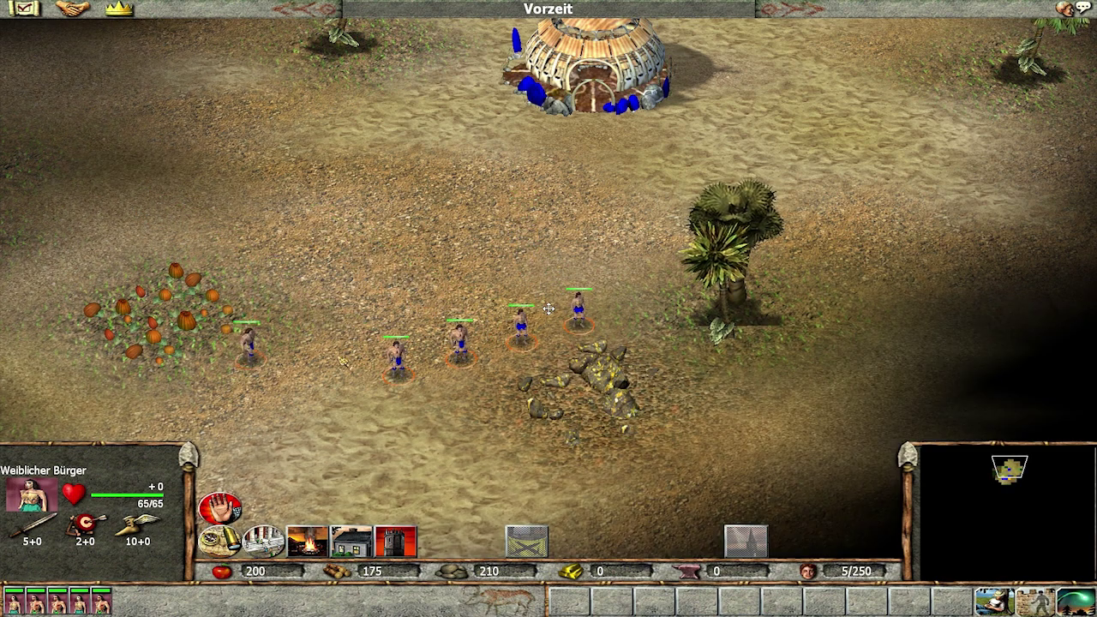
pyautogui.press('Left')
pyautogui.press('Left')
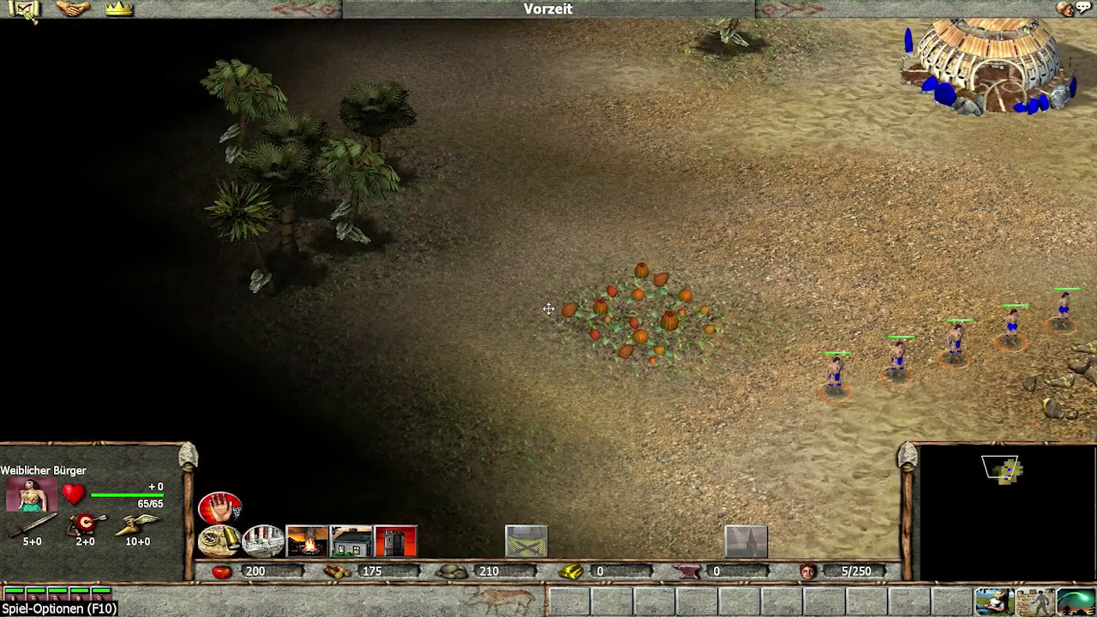
# End the current game and agree to viewing the game statistics
pyautogui.click(24, 8)
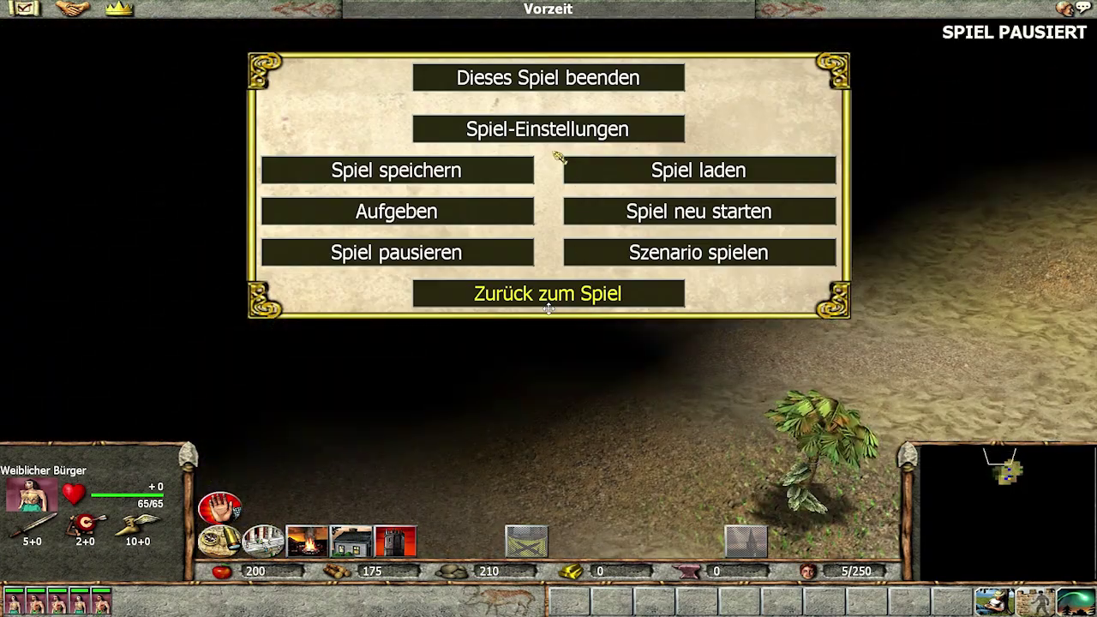
pyautogui.click(544, 77)
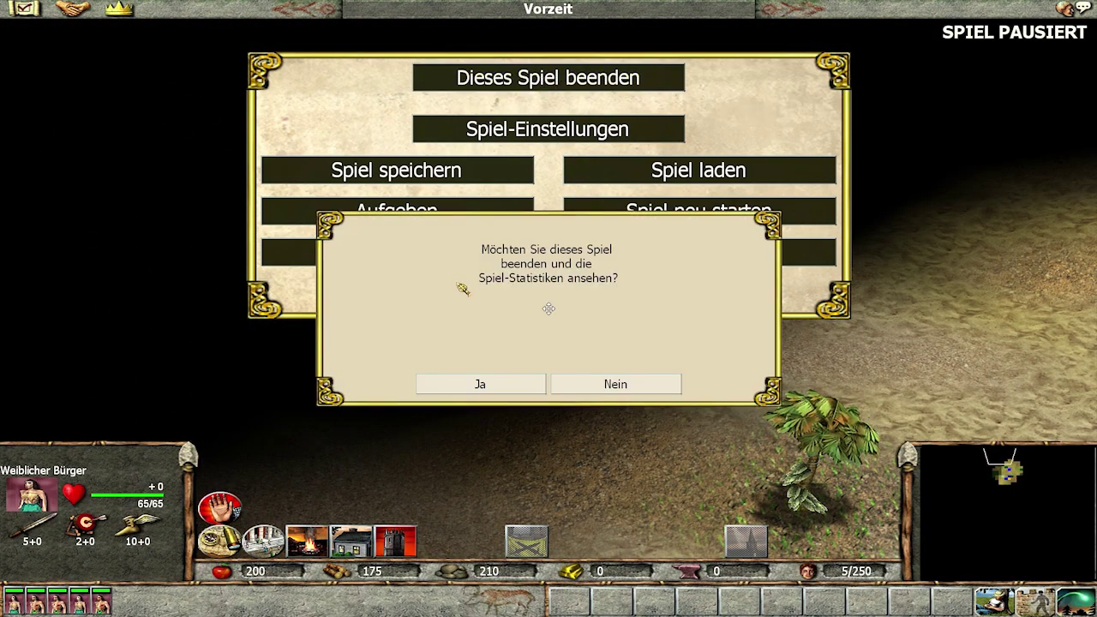
pyautogui.click(481, 384)
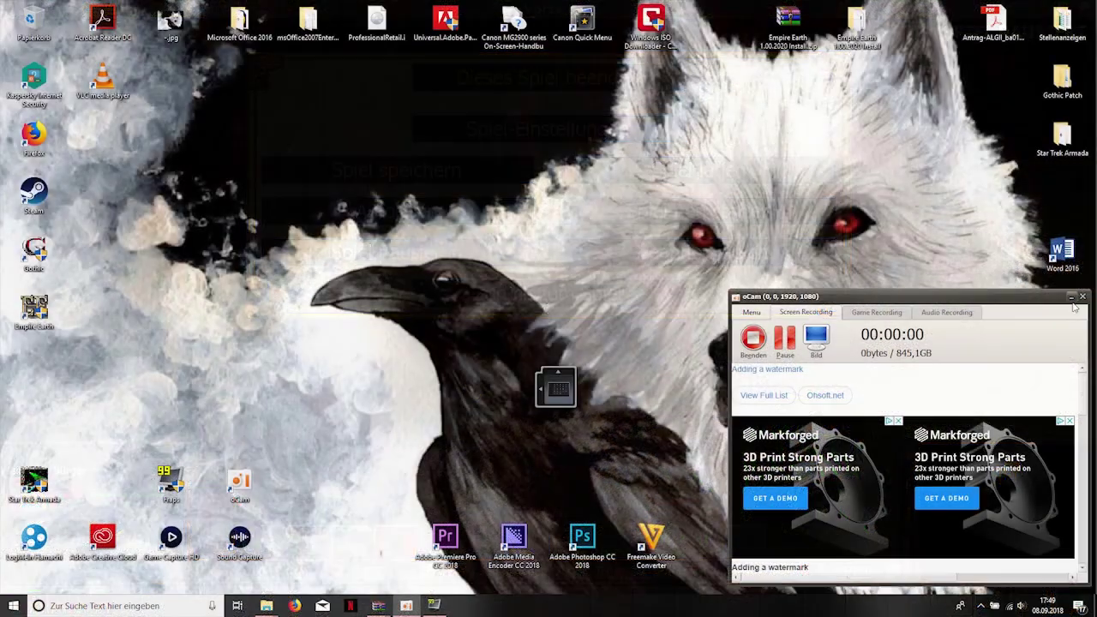
# Minimize the oCam window and move the floating keyboard widget to the desktop's right side, beside the wolf's muzzle
pyautogui.click(1072, 298)
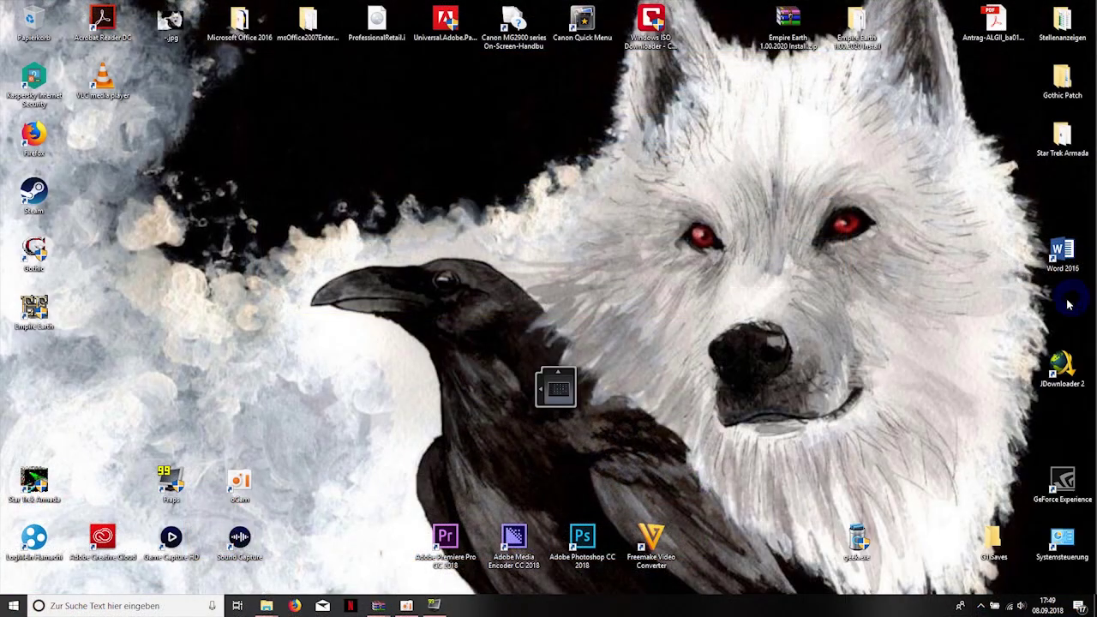
pyautogui.moveTo(576, 388); pyautogui.dragTo(739, 388)
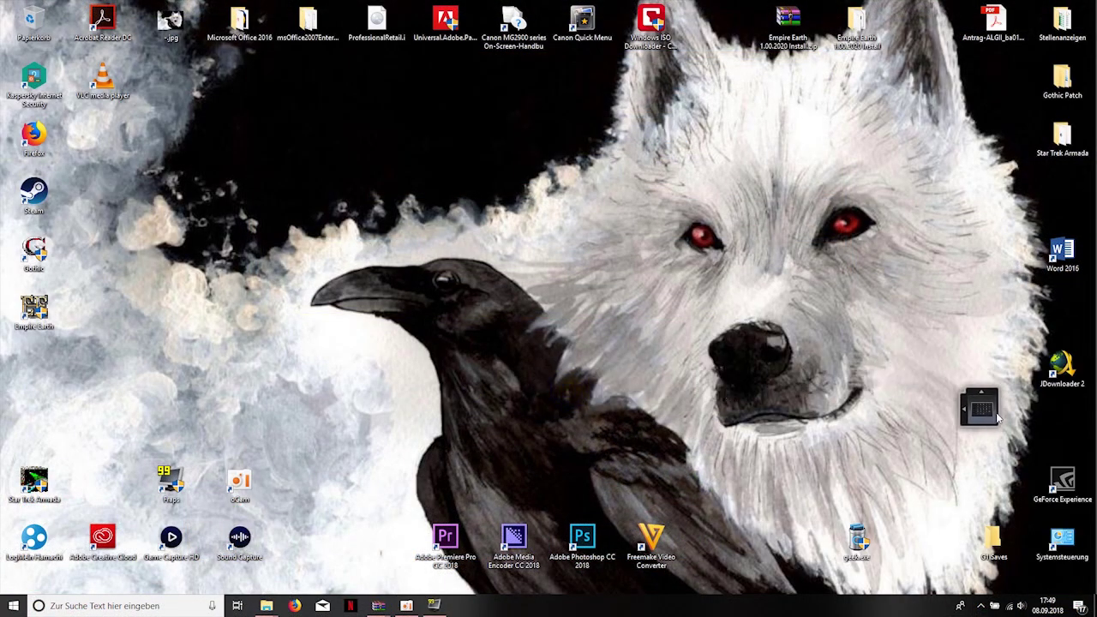